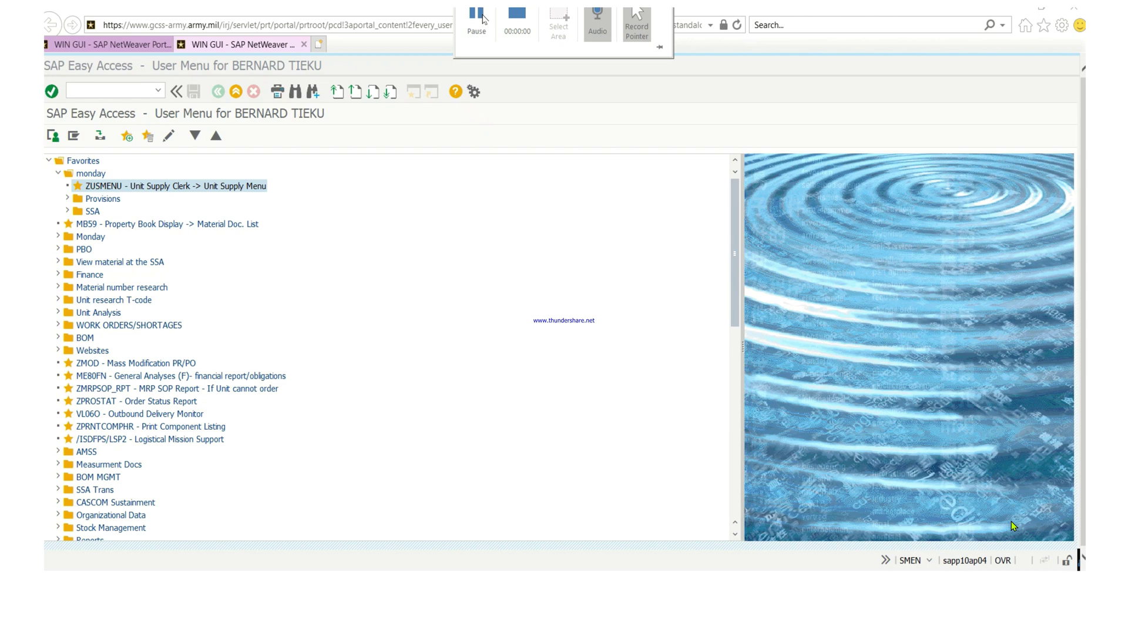
mouse_move(383, 486)
left_click(72, 553)
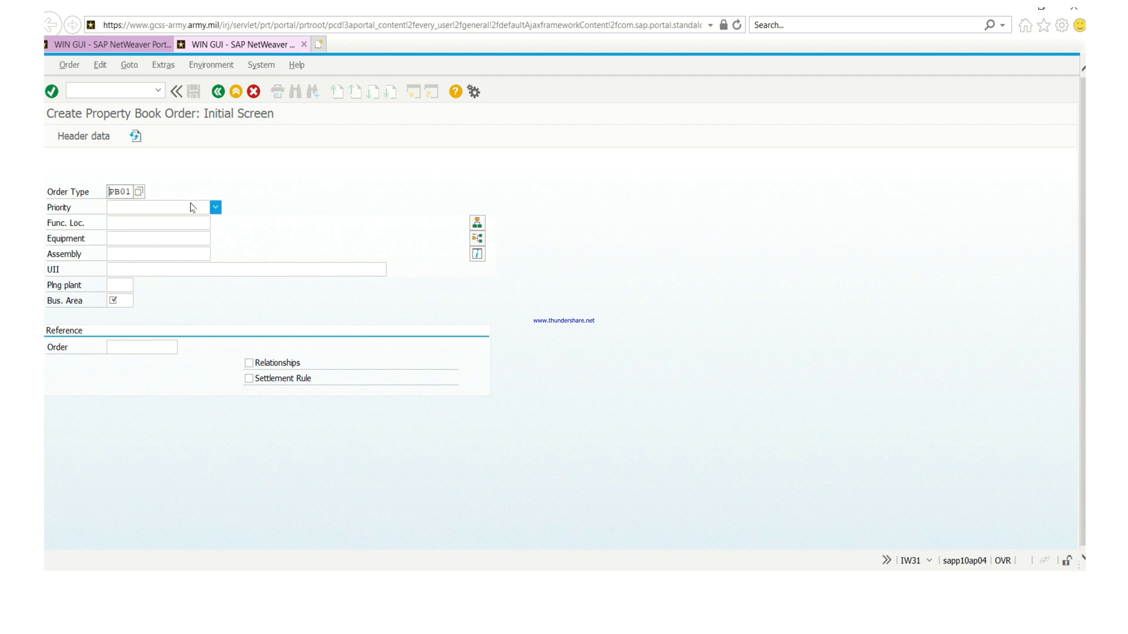
left_click(117, 236)
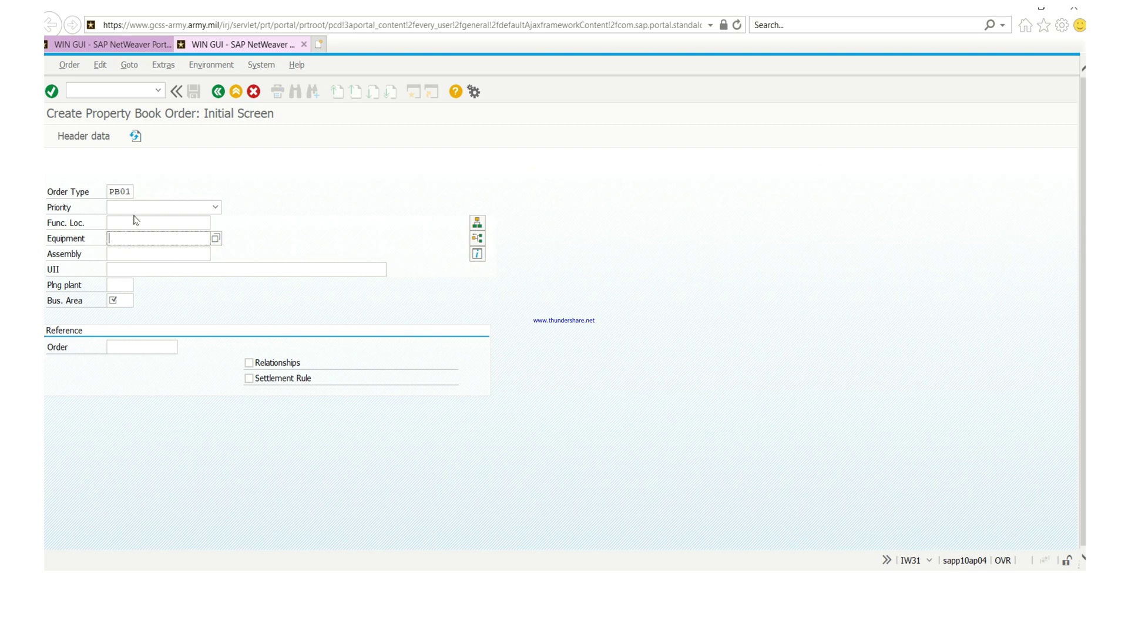
type("101")
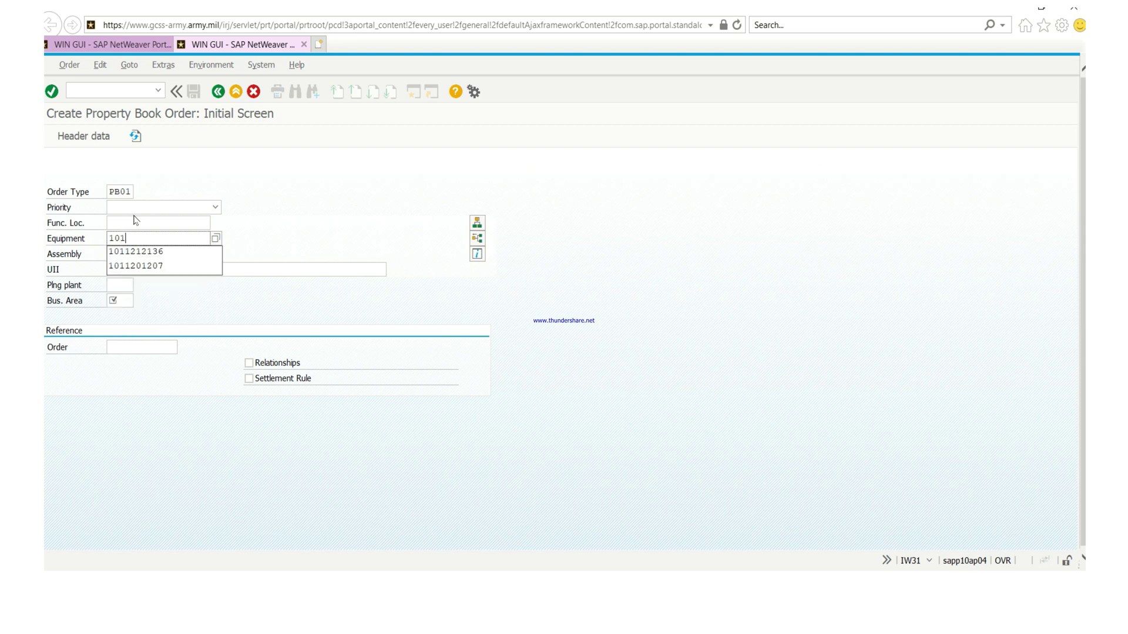
type("1212136")
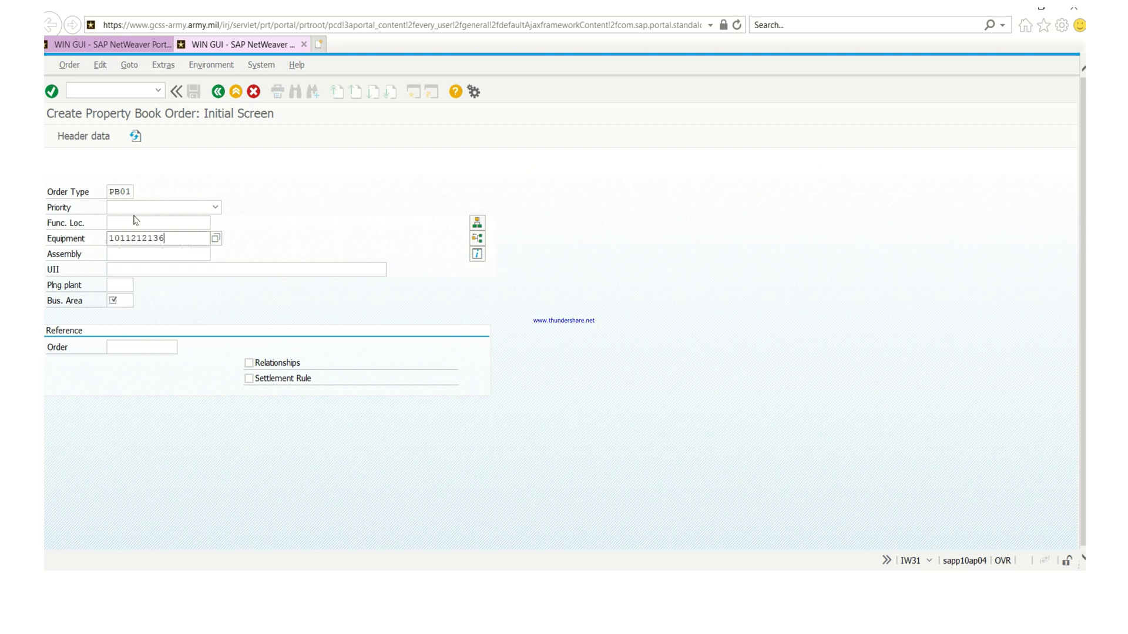
Set business area to army and look over the priority levels without choosing one
left_click(130, 299)
type("a")
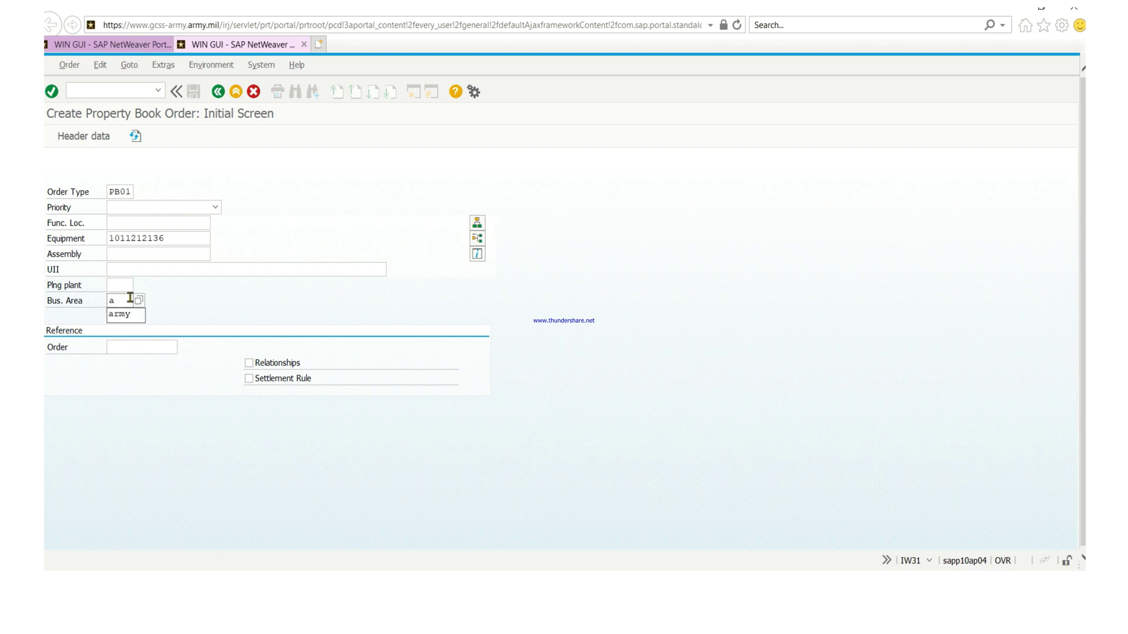
left_click(134, 315)
left_click(211, 203)
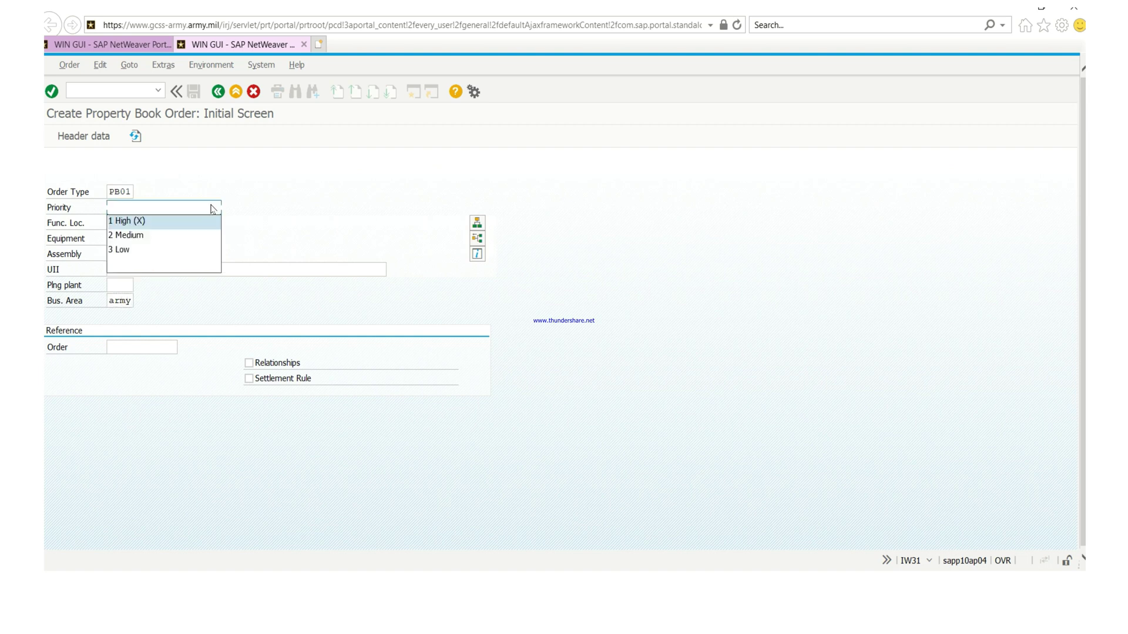
left_click(342, 199)
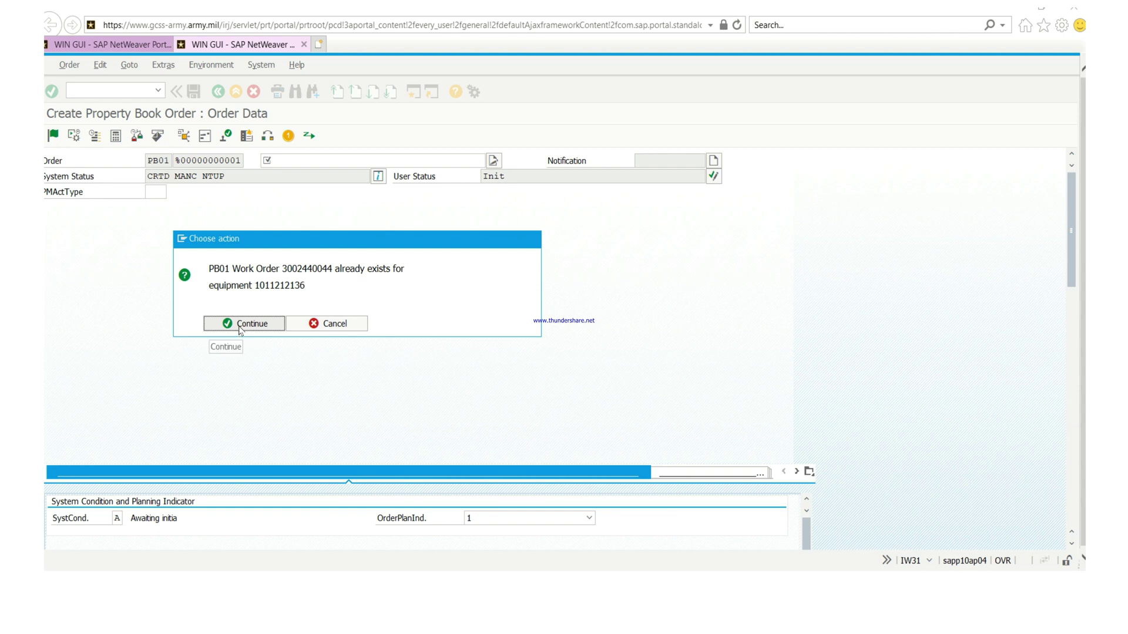
Continue past the existing-order warning and give the order short text 'short annex. cpnw'
left_click(239, 325)
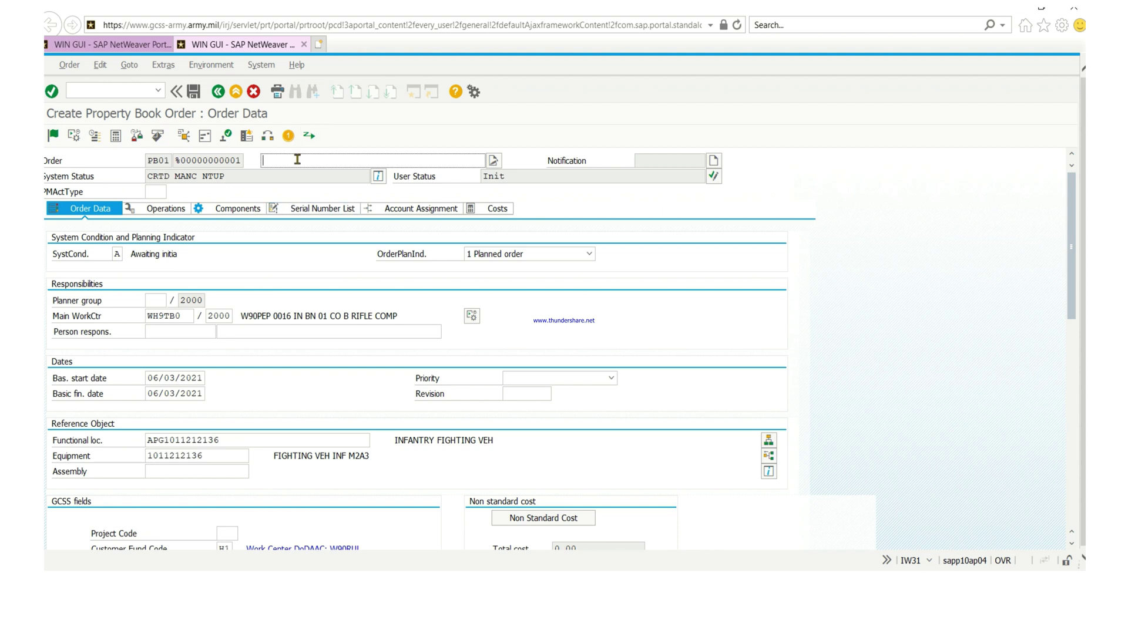
left_click(351, 162)
type("h")
key("BackSpace")
type("b")
key("BackSpace")
type("short annex.")
type("cpnw")
Add component 009221200 as item 0010 on the Components tab
left_click(238, 209)
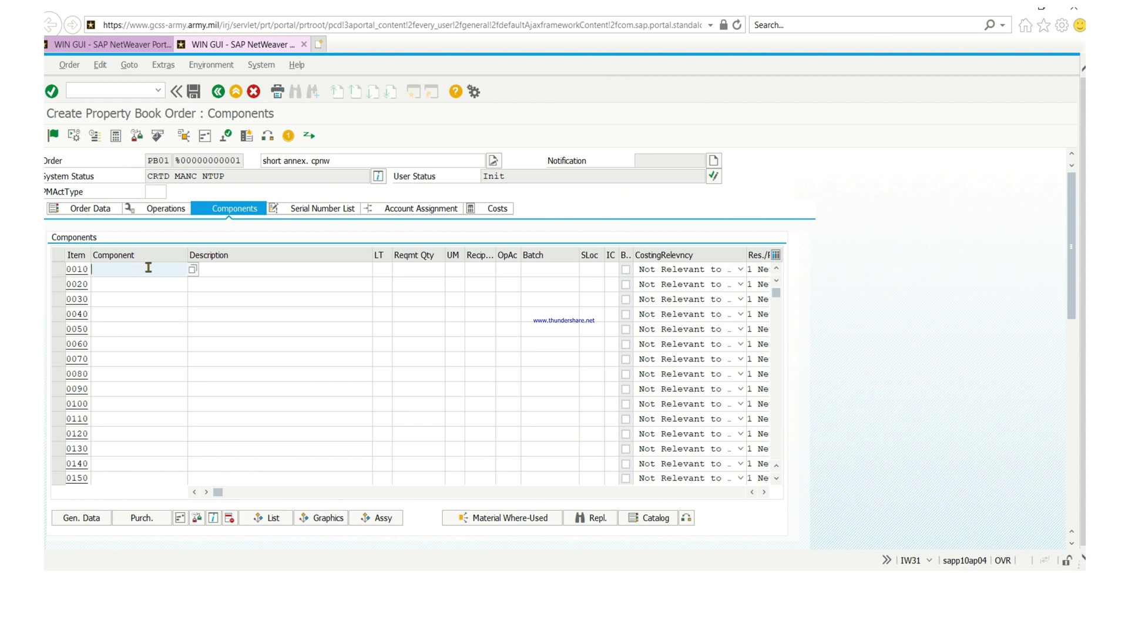
type("00")
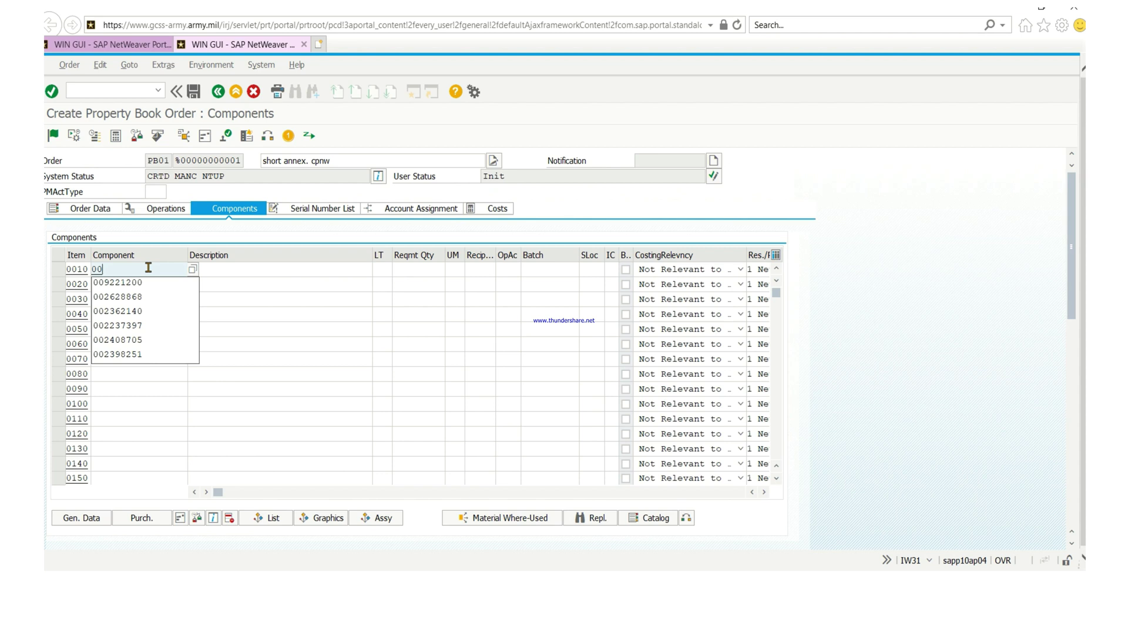
type("922")
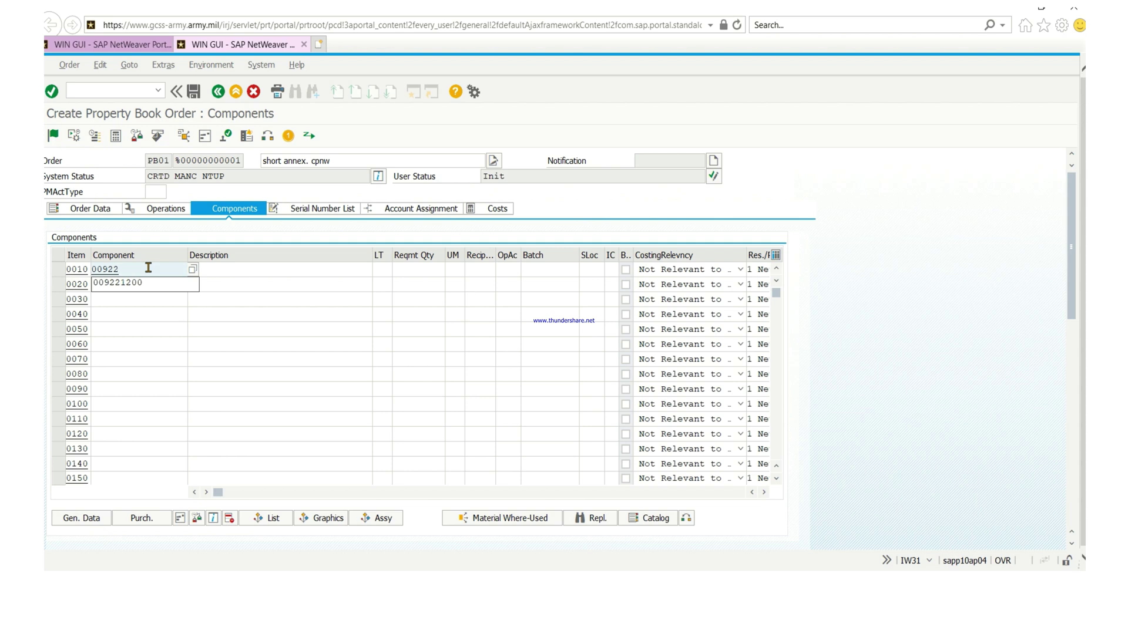
type("1200")
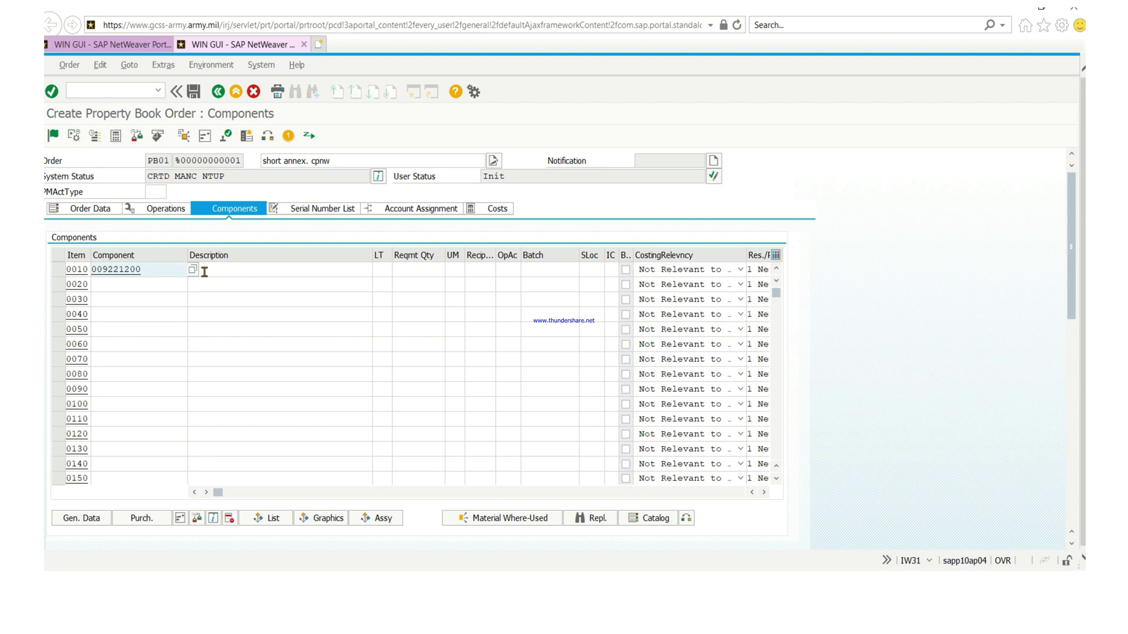
key("Return")
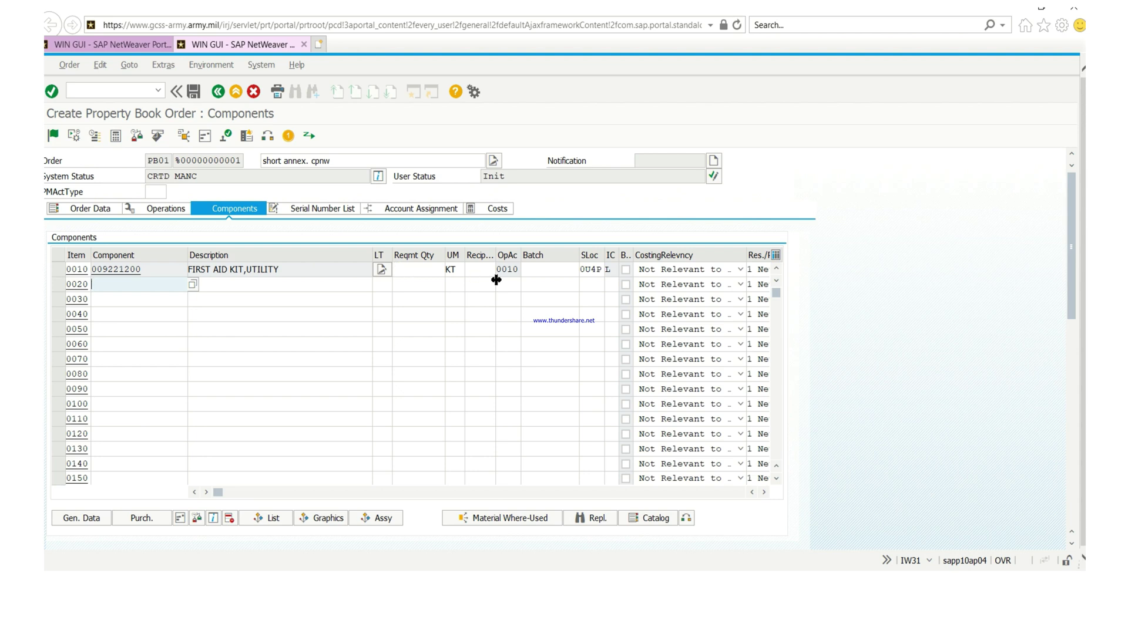
Set item 0010 to quantity 1, recipient HQ B66, requisition Immediately
left_click(419, 271)
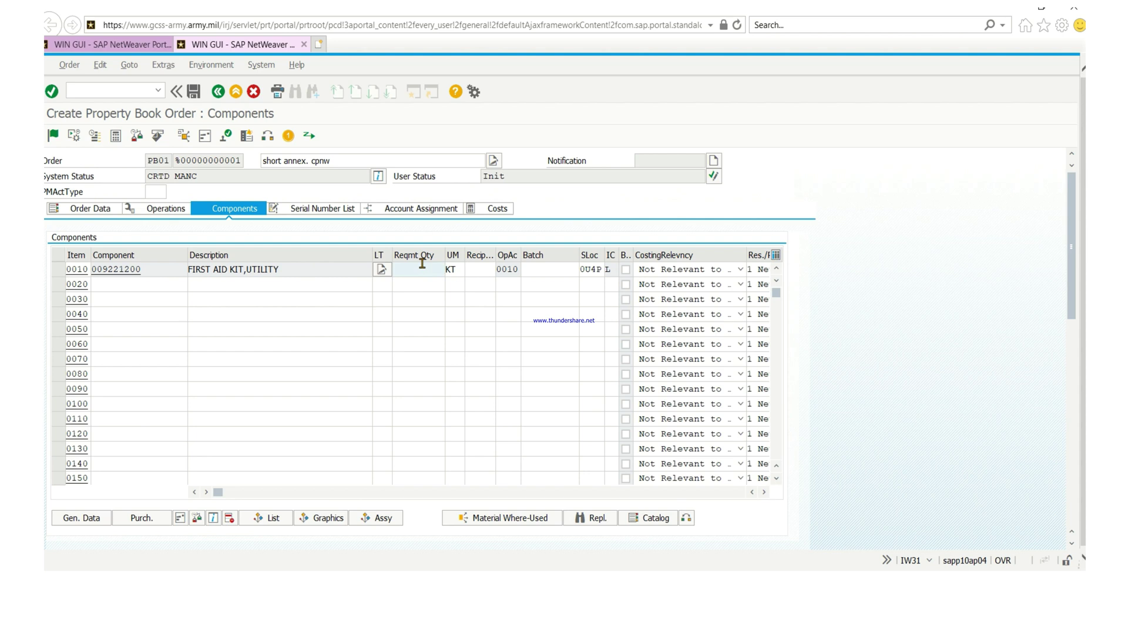
type("1")
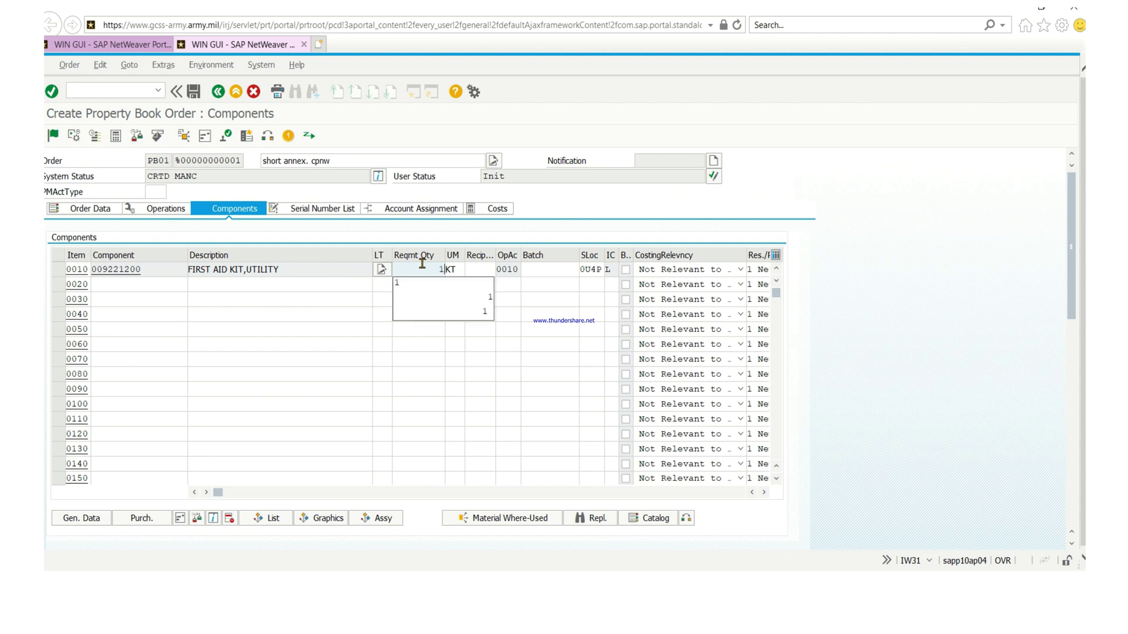
left_click(478, 268)
type("hq")
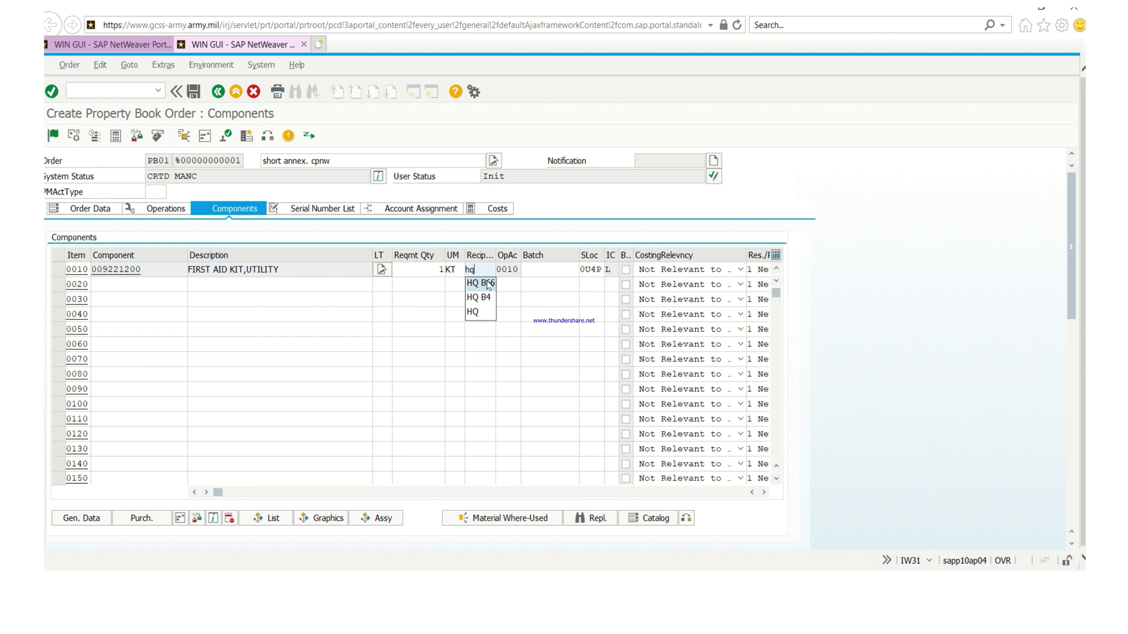
left_click(485, 283)
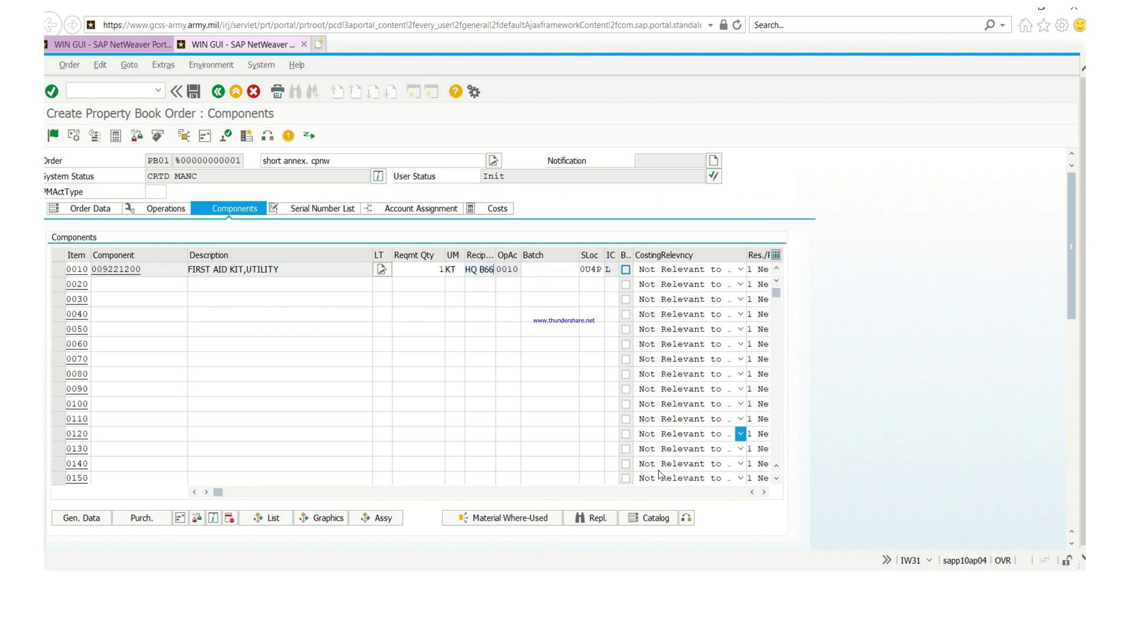
left_click_drag(218, 492, 248, 492)
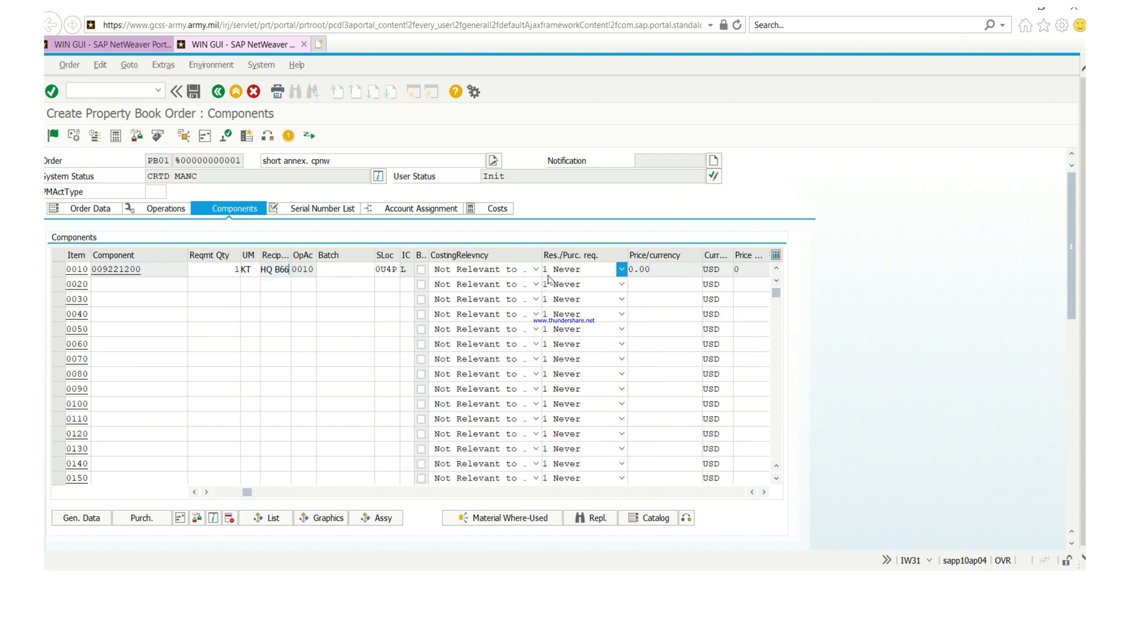
left_click(621, 269)
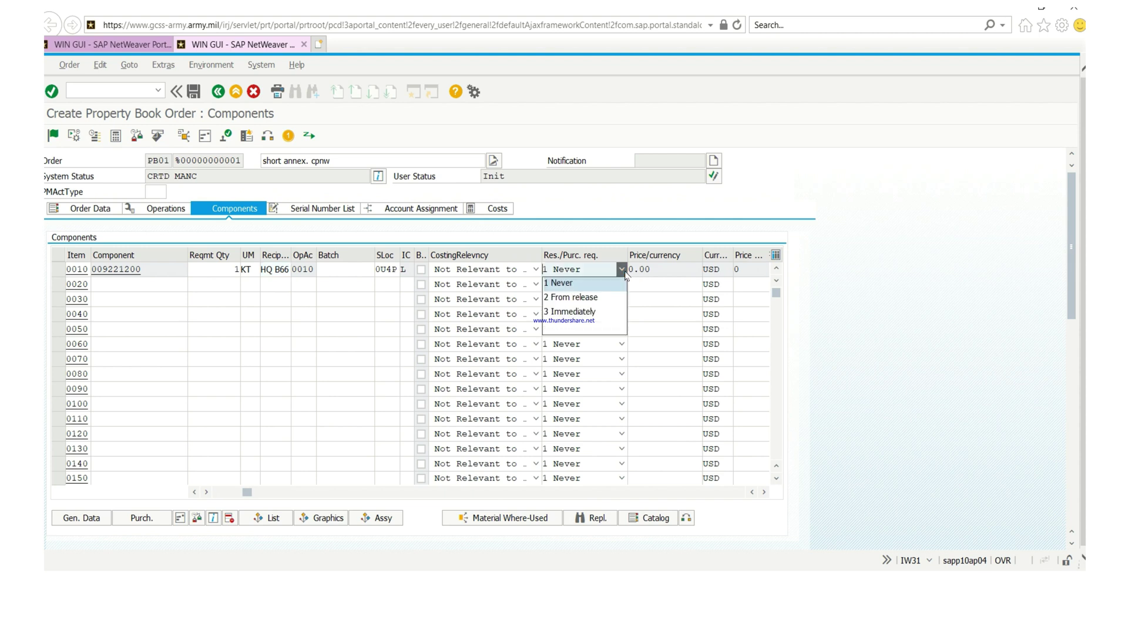
left_click(566, 312)
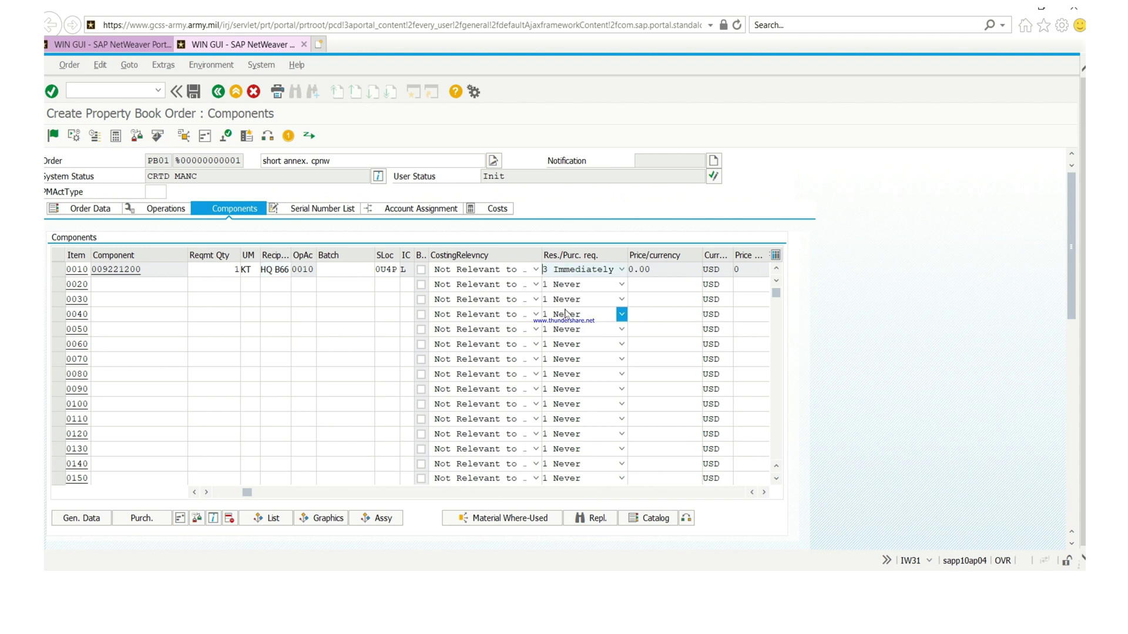
Release the order with the green-flag Release button (Ctrl+F1)
left_click(52, 135)
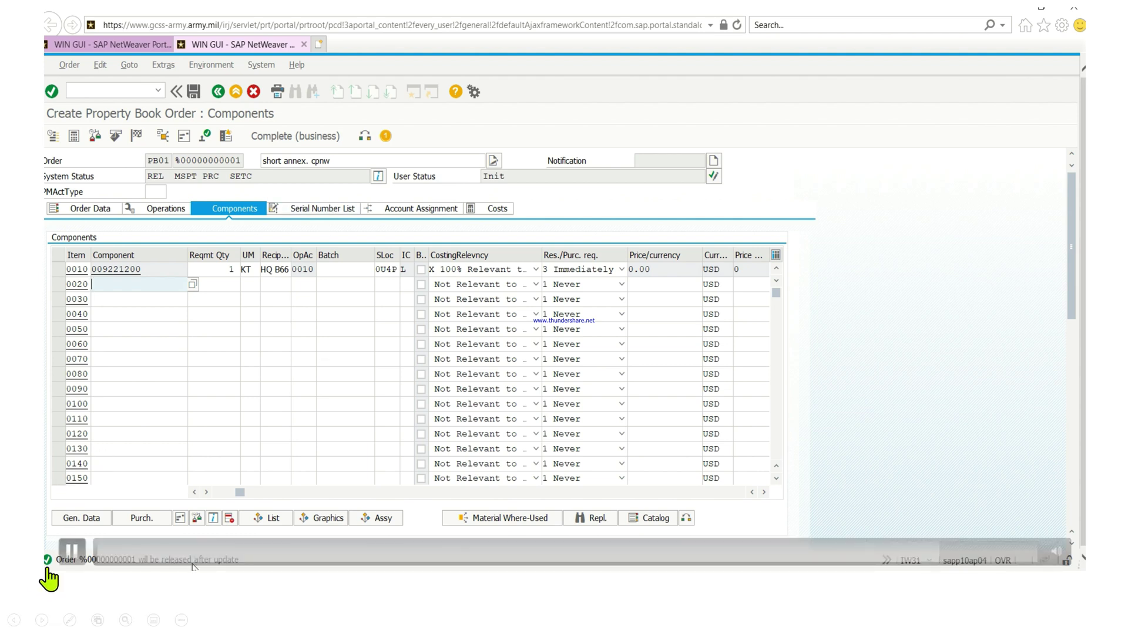
left_click(72, 552)
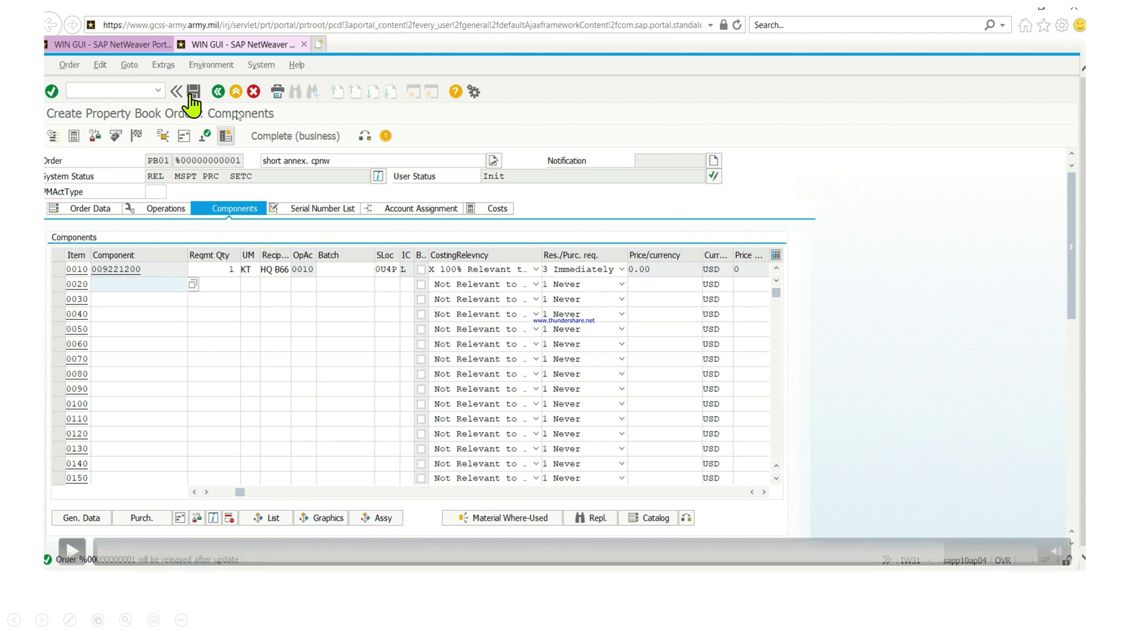
Go back from the order screens to the SAP Easy Access user menu
left_click(75, 546)
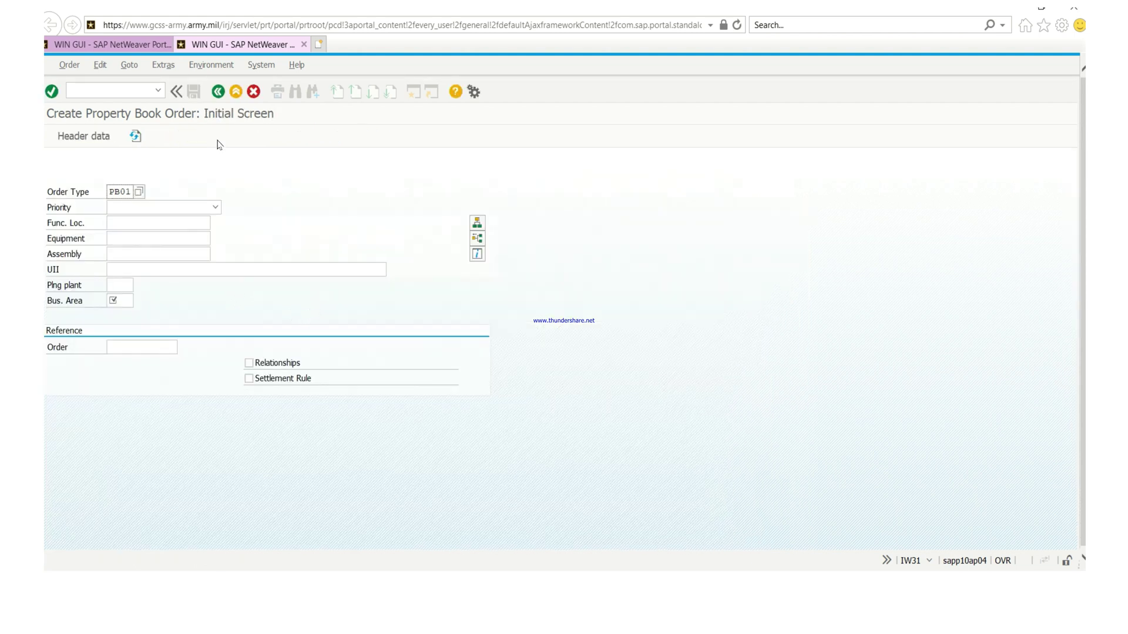
left_click(217, 92)
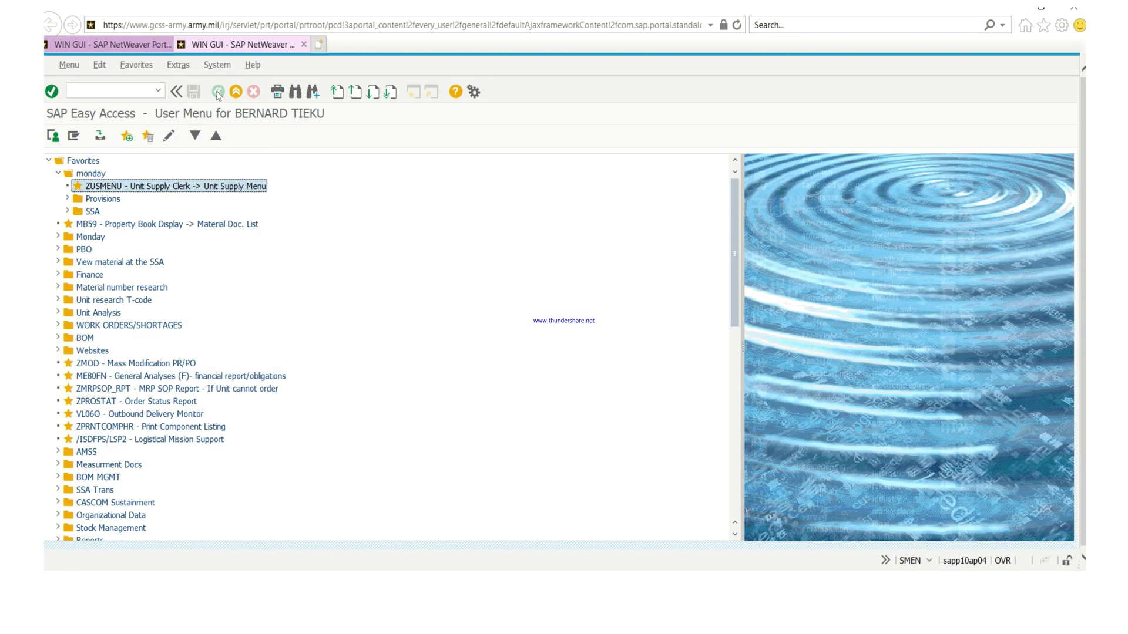